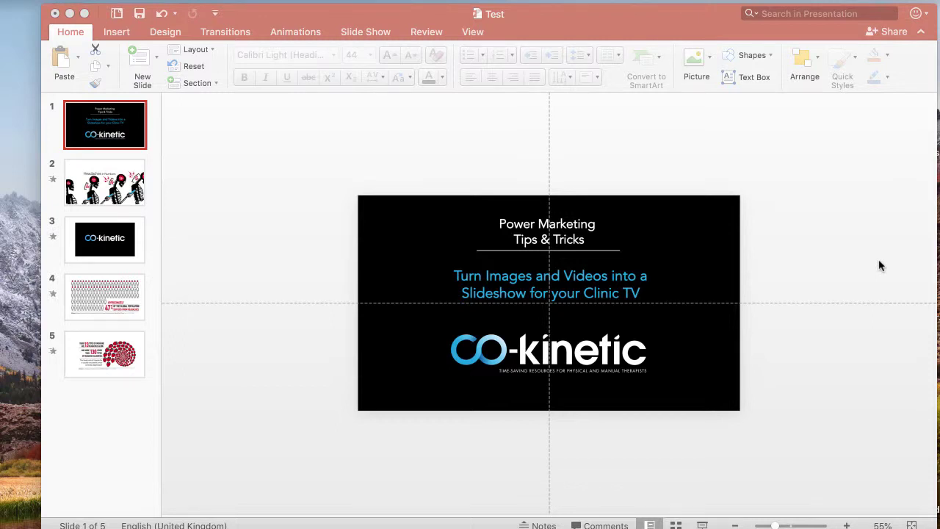
Delete the black Power Marketing title slide at the start of the presentation
{"action": "left_click", "coordinate": [670, 35]}
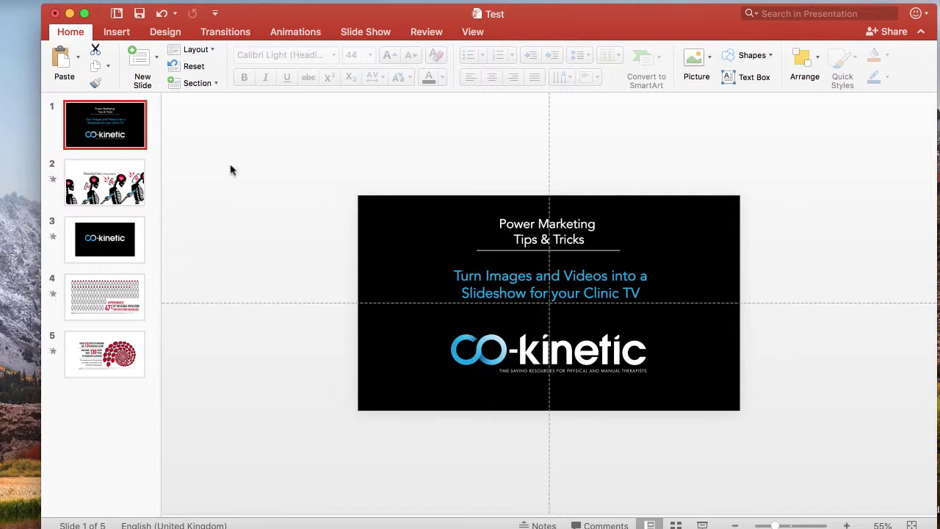
{"action": "right_click", "coordinate": [83, 118]}
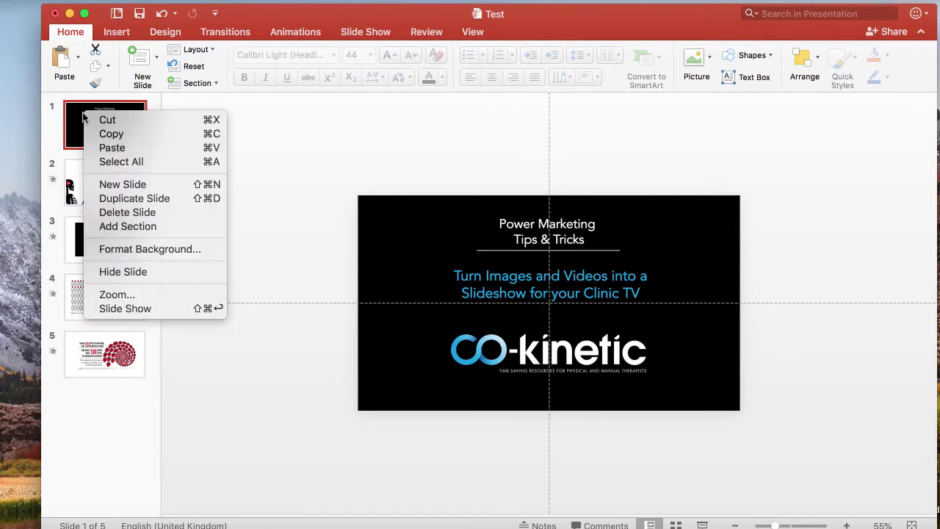
{"action": "left_click", "coordinate": [126, 213]}
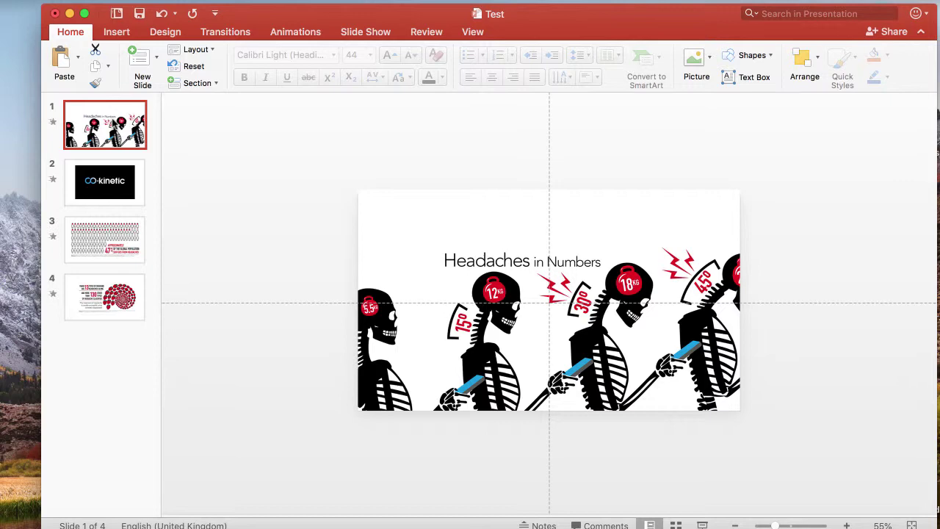
Look through the remaining slides and examine the first slide's transition effects, timing and sound options, leaving the sound at [No Sound]
{"action": "left_click", "coordinate": [122, 250]}
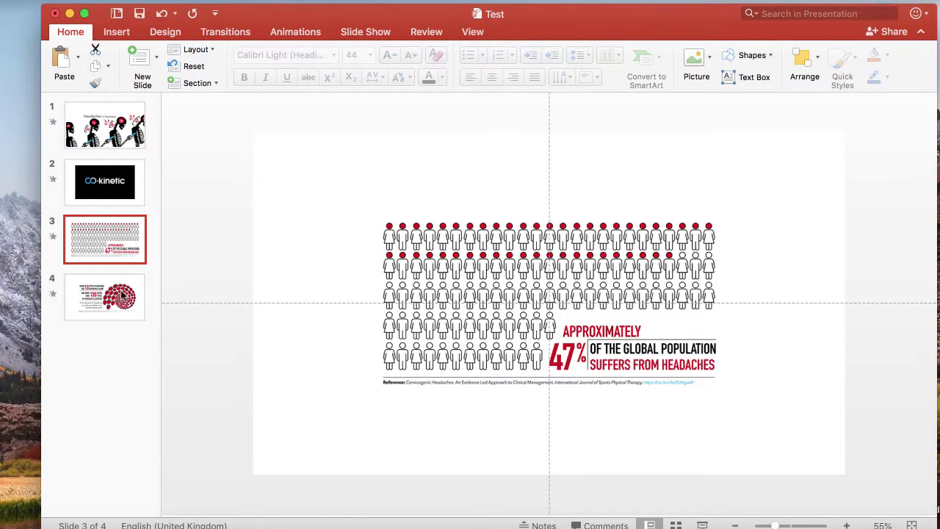
{"action": "left_click", "coordinate": [122, 296]}
{"action": "left_click", "coordinate": [116, 187]}
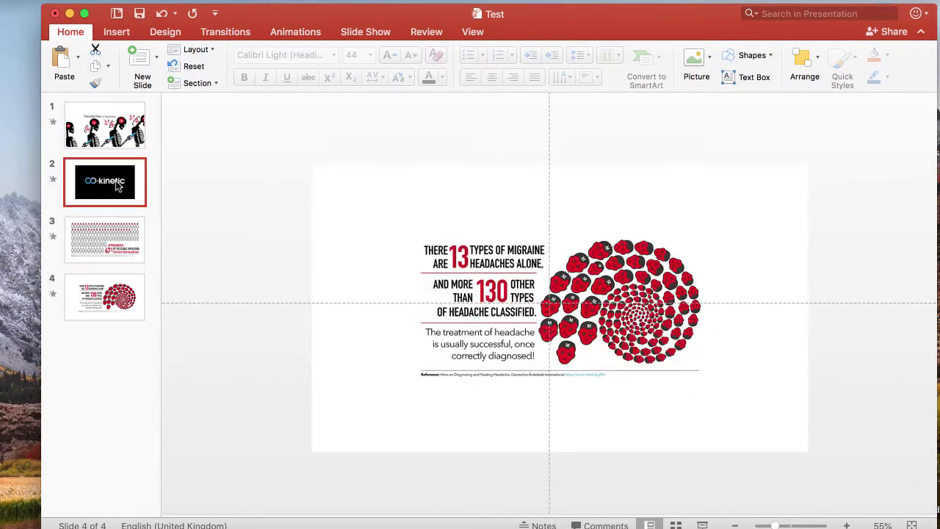
{"action": "left_click", "coordinate": [122, 145]}
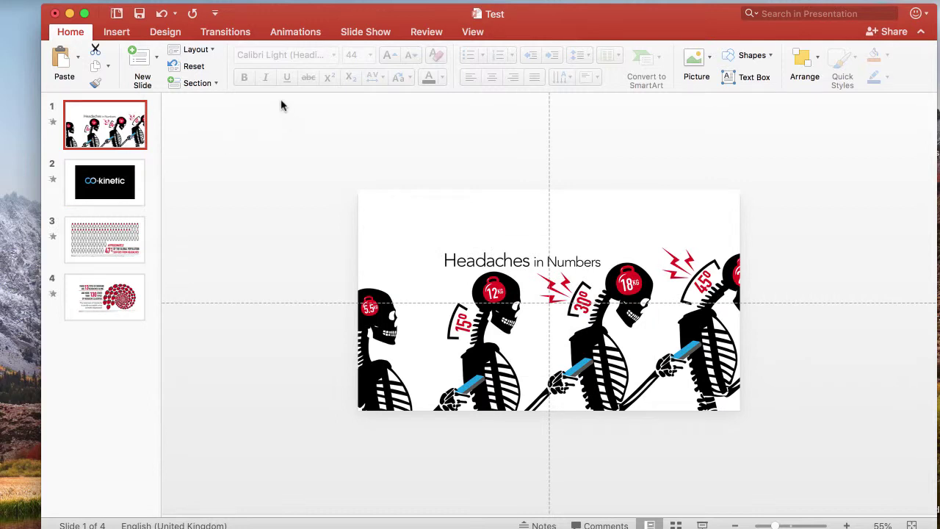
{"action": "left_click", "coordinate": [241, 36]}
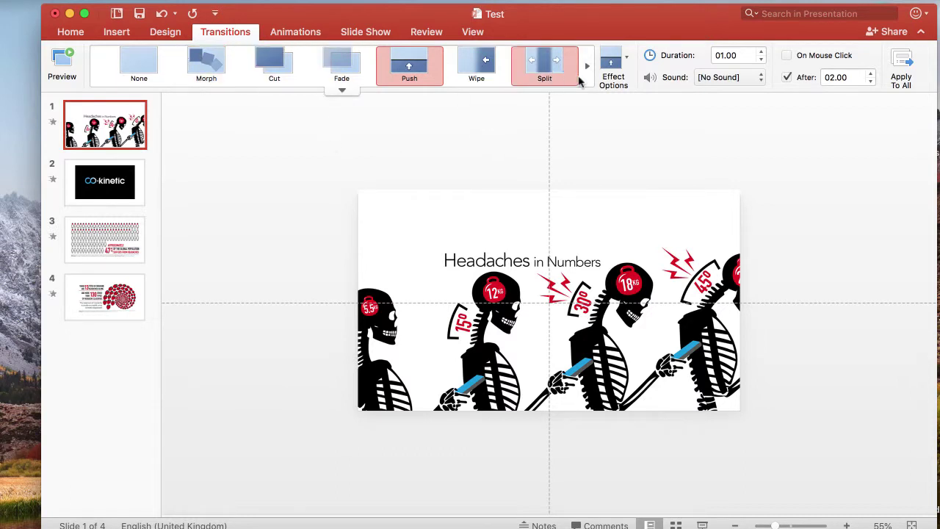
{"action": "left_click", "coordinate": [586, 65]}
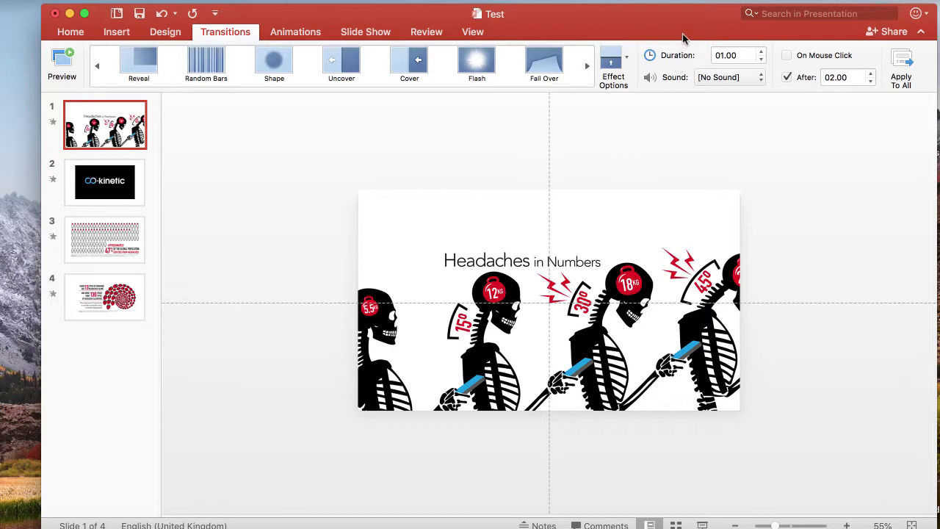
{"action": "left_click", "coordinate": [615, 212]}
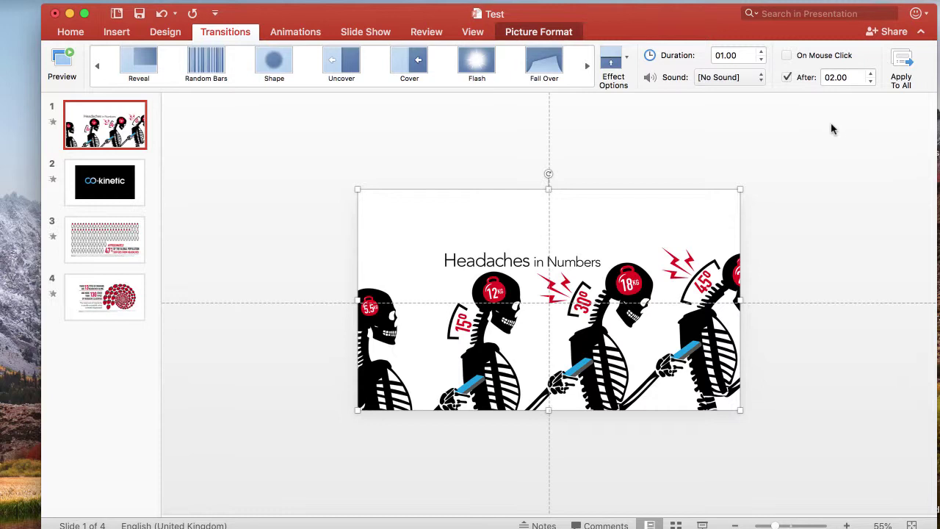
{"action": "left_click", "coordinate": [750, 82]}
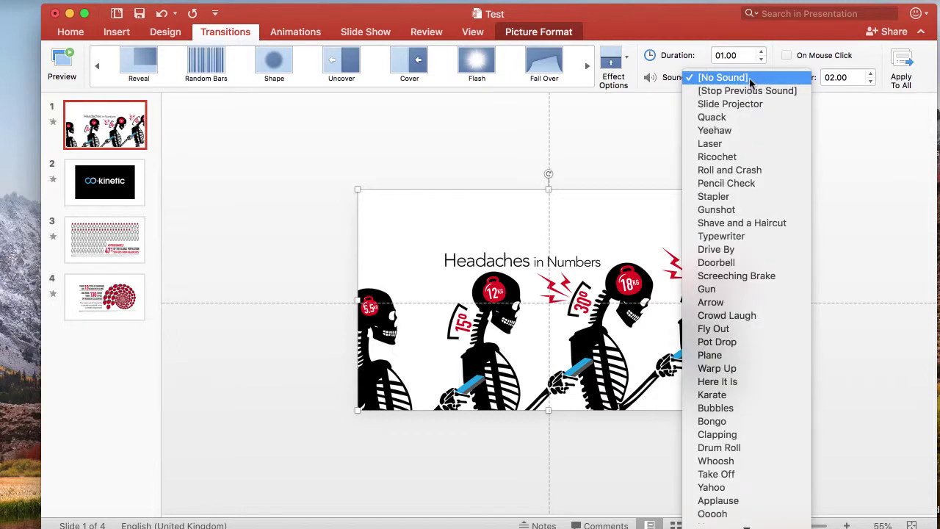
{"action": "left_click", "coordinate": [750, 82]}
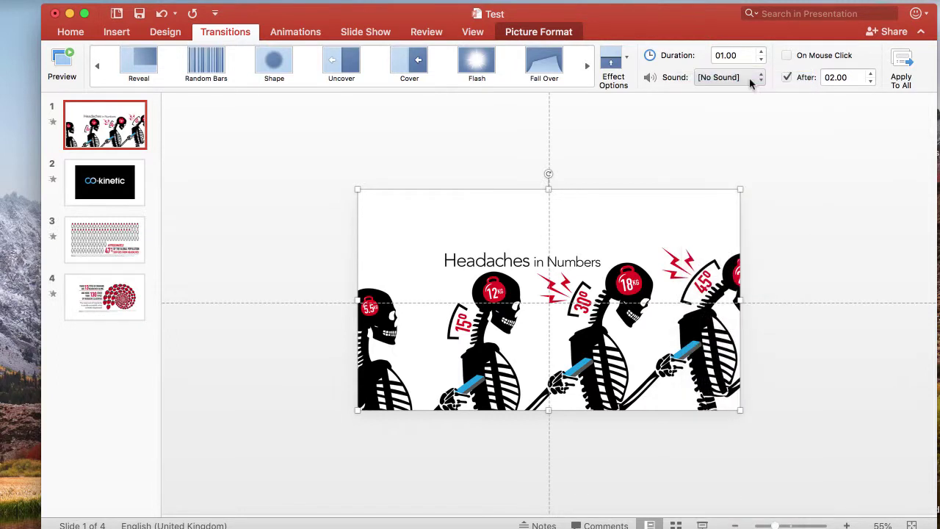
Select the video on slide 2 and view the sources offered for inserting a movie, without inserting one
{"action": "left_click", "coordinate": [122, 171]}
{"action": "left_click", "coordinate": [464, 262]}
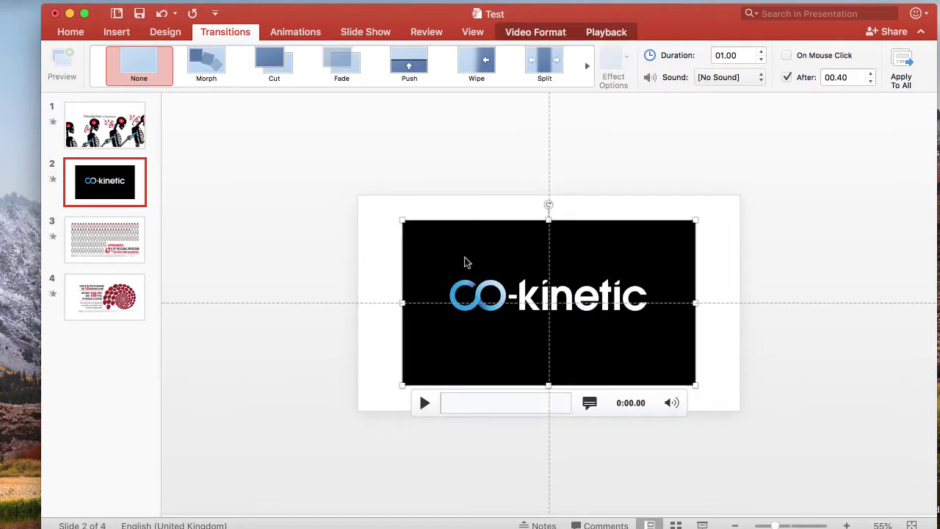
{"action": "left_click", "coordinate": [116, 32]}
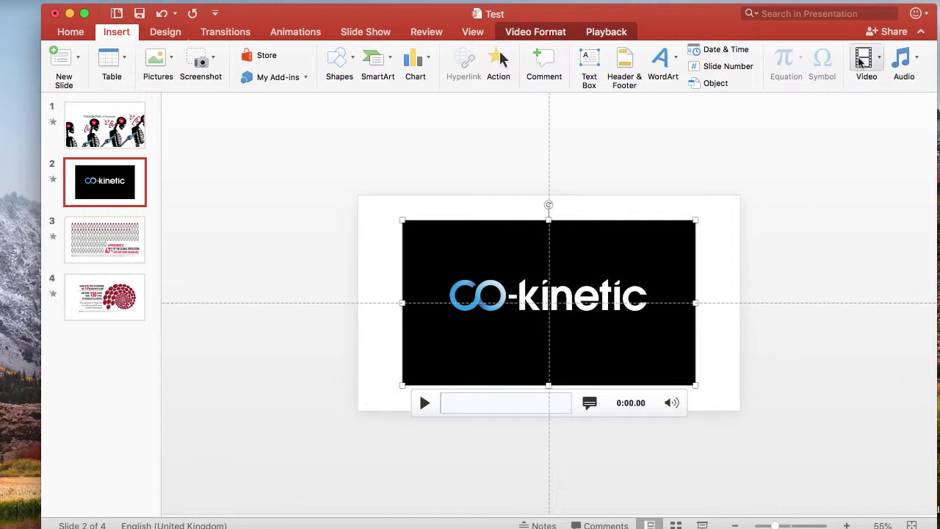
{"action": "left_click", "coordinate": [859, 60]}
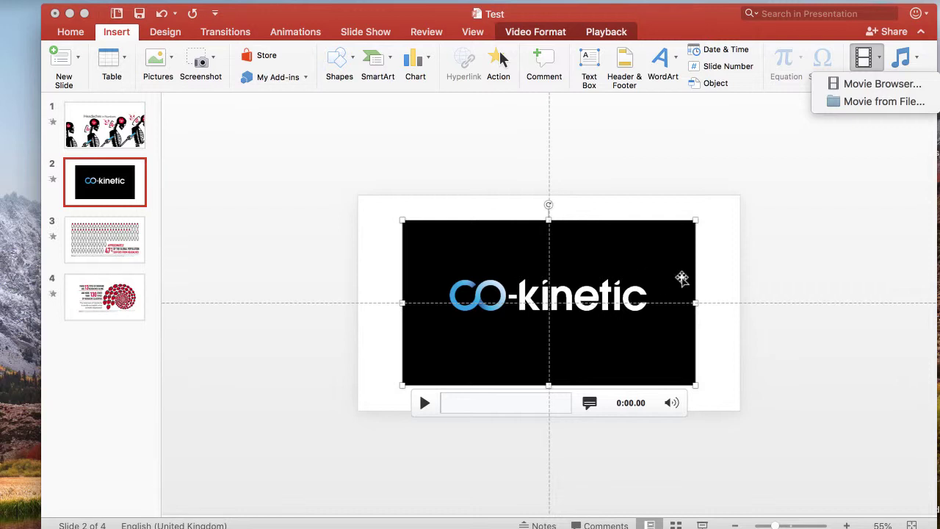
{"action": "left_click", "coordinate": [712, 282]}
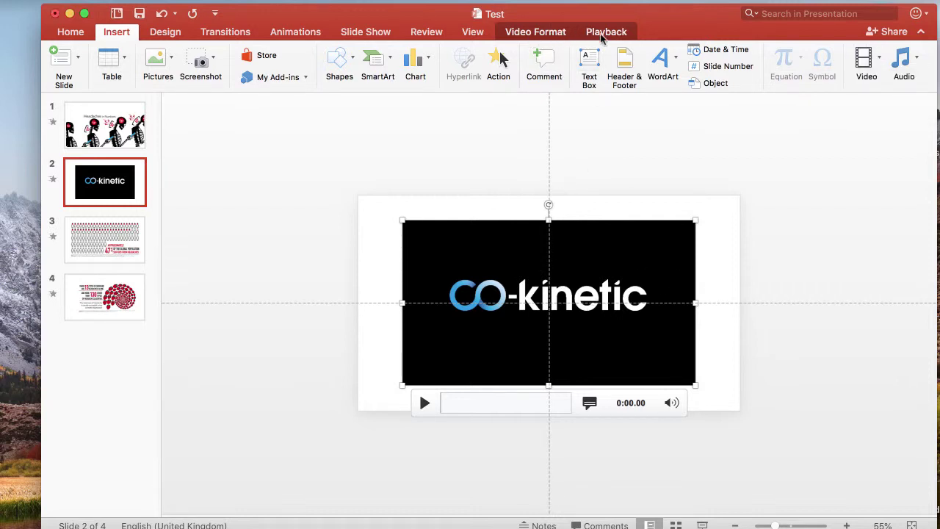
Switch the slide 2 video's start option to When Clicked and back to Automatically, and set its playback volume to Low
{"action": "left_click", "coordinate": [600, 36]}
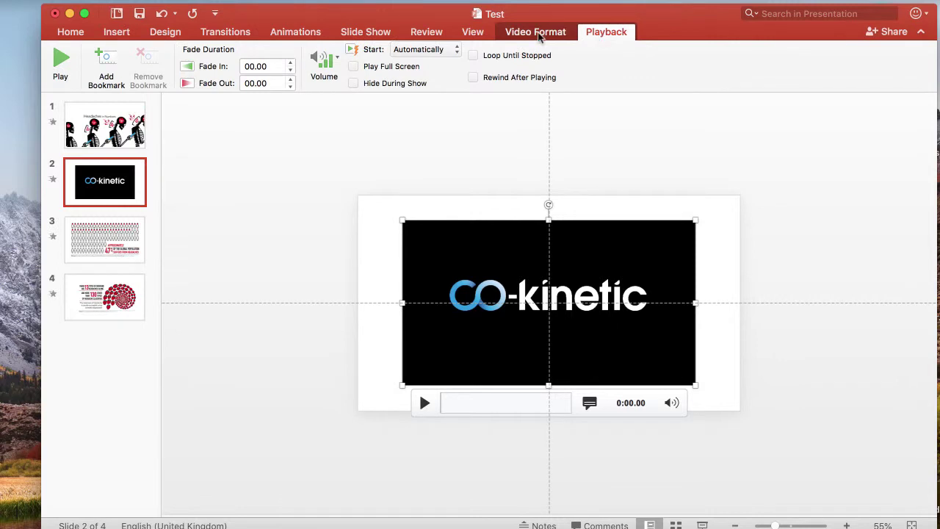
{"action": "left_click", "coordinate": [540, 35]}
{"action": "left_click", "coordinate": [602, 37]}
{"action": "left_click", "coordinate": [433, 50]}
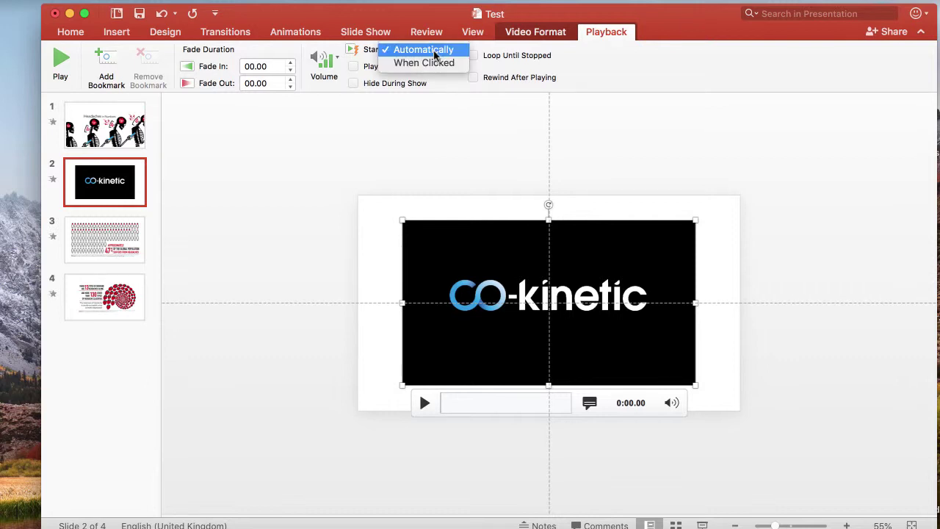
{"action": "left_click", "coordinate": [435, 64]}
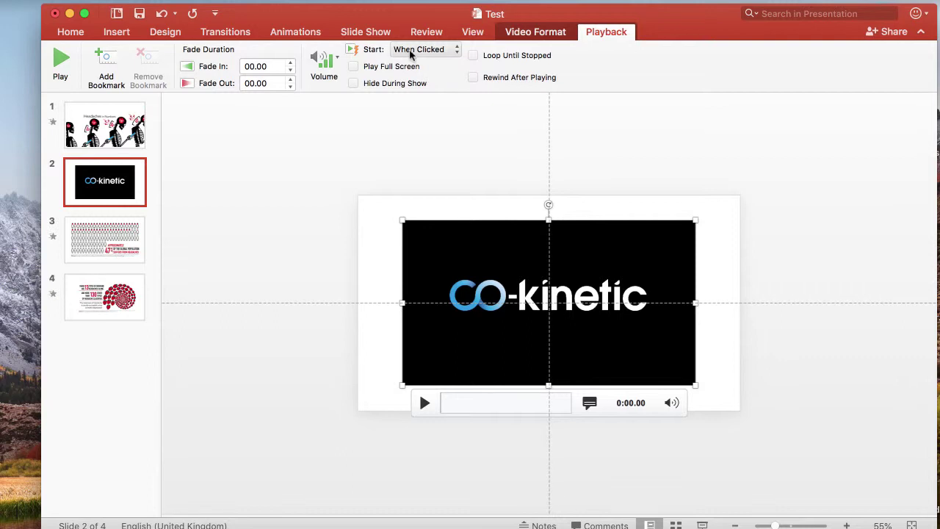
{"action": "left_click", "coordinate": [411, 51]}
{"action": "left_click", "coordinate": [411, 50]}
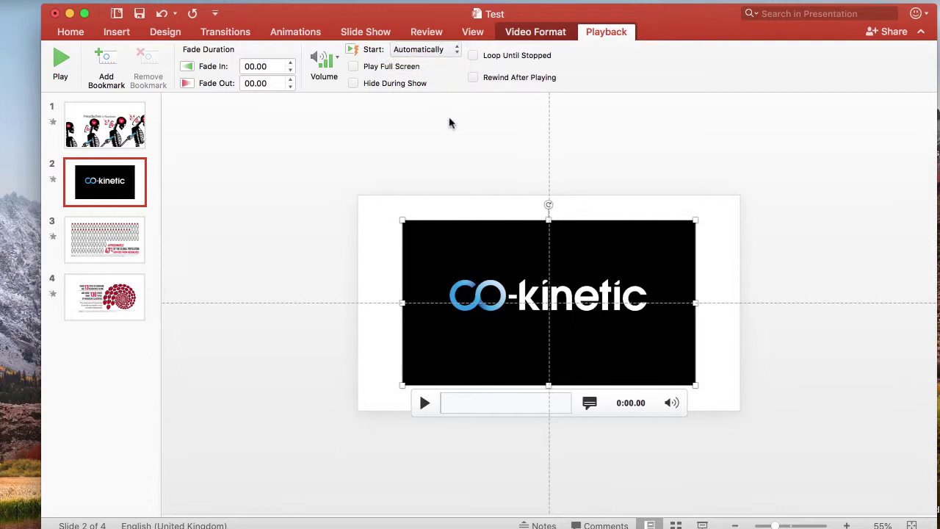
{"action": "left_click", "coordinate": [332, 66]}
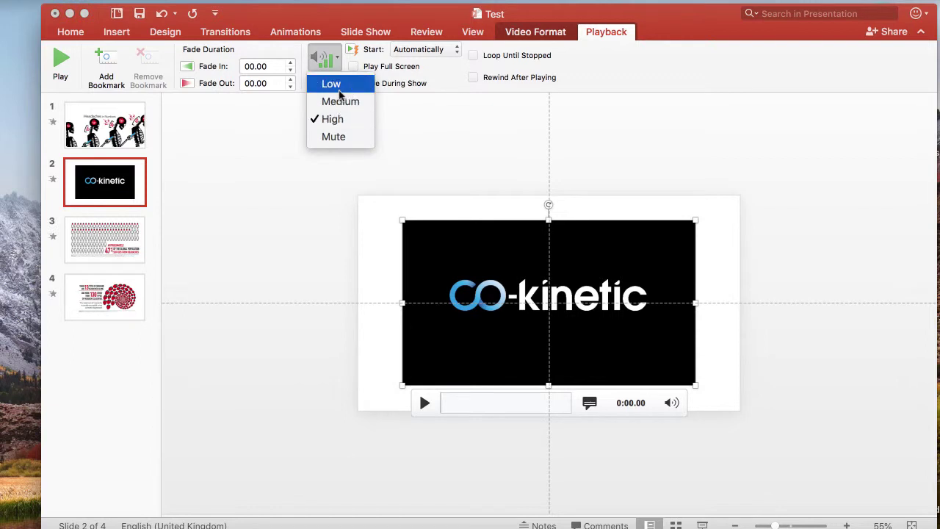
{"action": "left_click", "coordinate": [339, 88]}
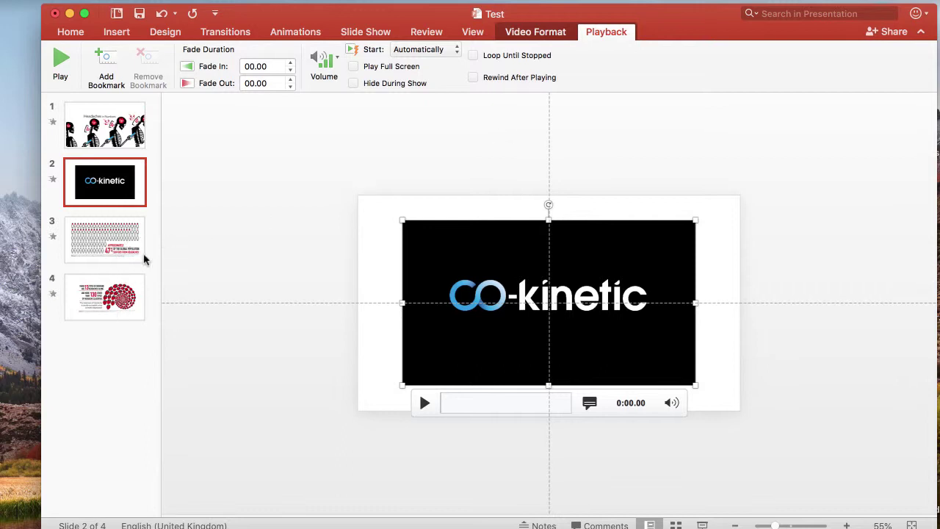
Check slide 3's transition settings and set slide 2 to advance automatically after 00.41
{"action": "left_click", "coordinate": [122, 247]}
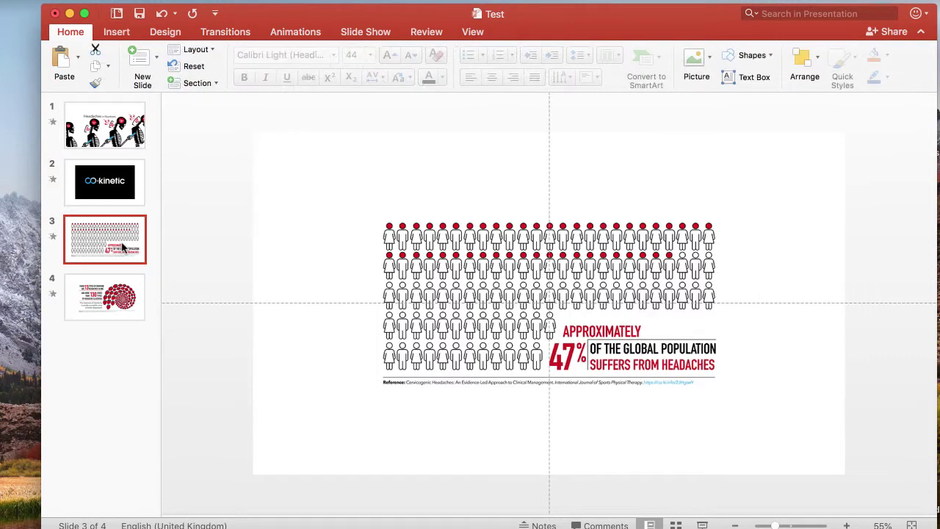
{"action": "left_click", "coordinate": [245, 33]}
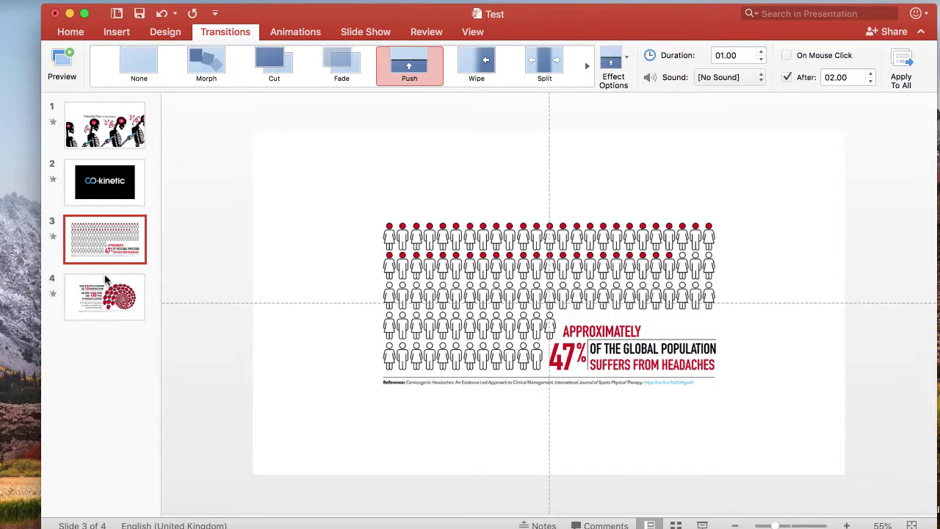
{"action": "left_click", "coordinate": [106, 195]}
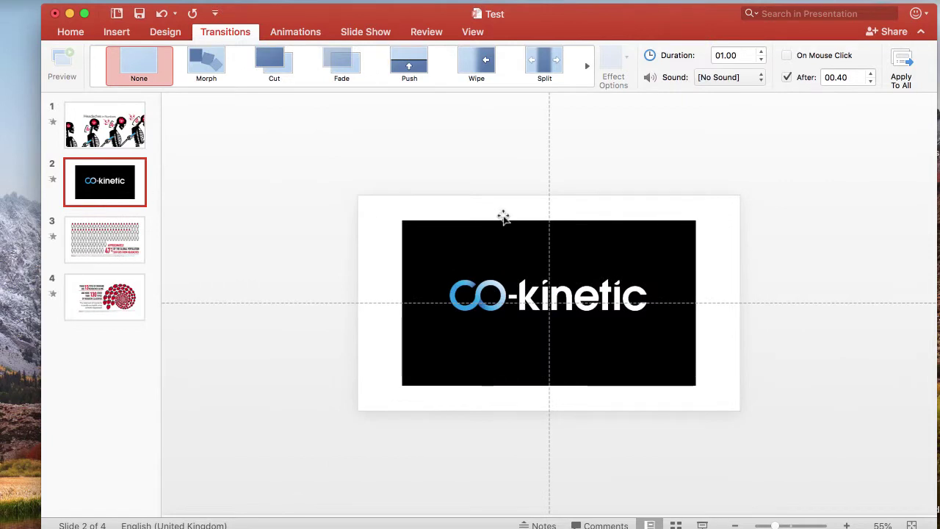
{"action": "mouse_move", "coordinate": [546, 301]}
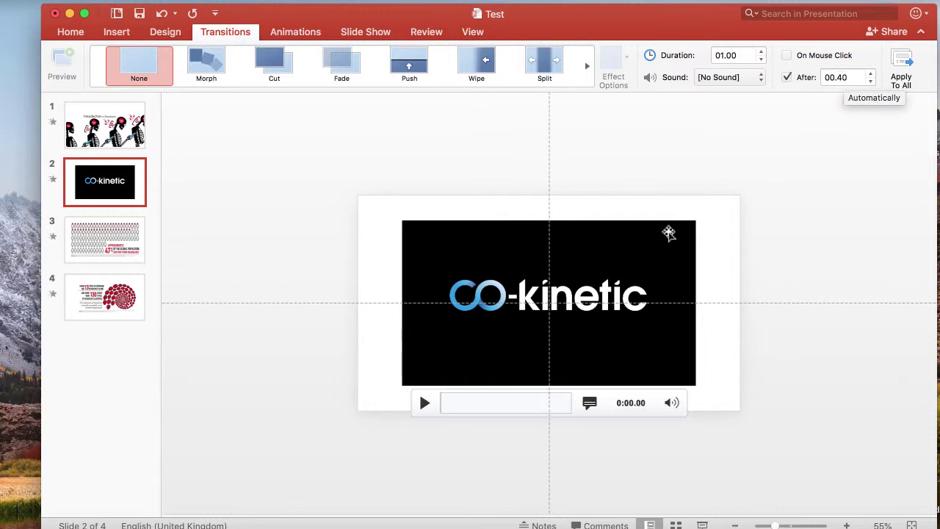
{"action": "left_click", "coordinate": [668, 232]}
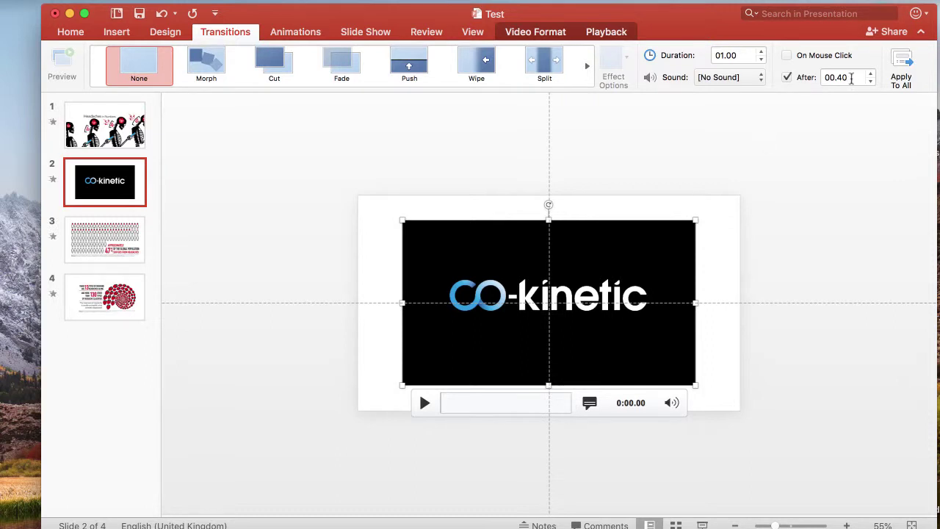
{"action": "left_click", "coordinate": [850, 79]}
{"action": "key", "text": "BackSpace"}
{"action": "type", "text": "1"}
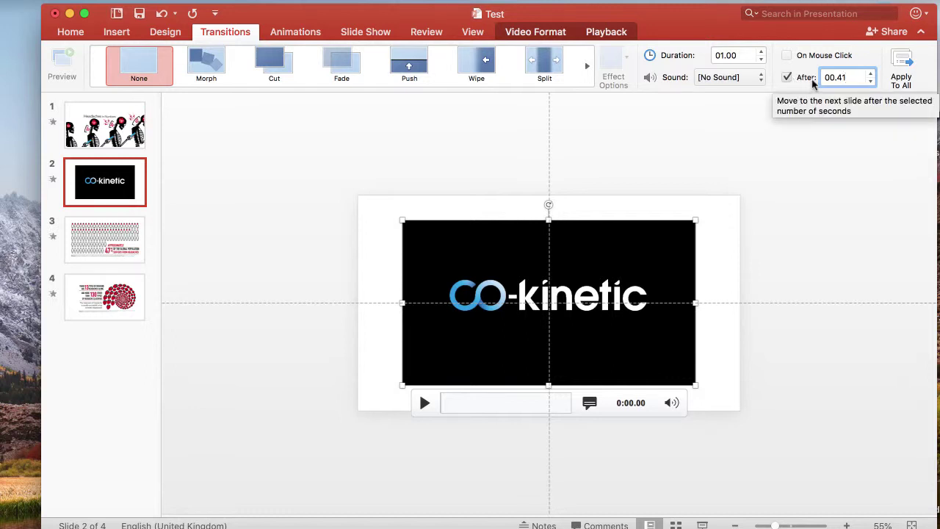
Examine the slide show setup options for show type, looping and slide advance, and cancel without changes
{"action": "left_click", "coordinate": [72, 33]}
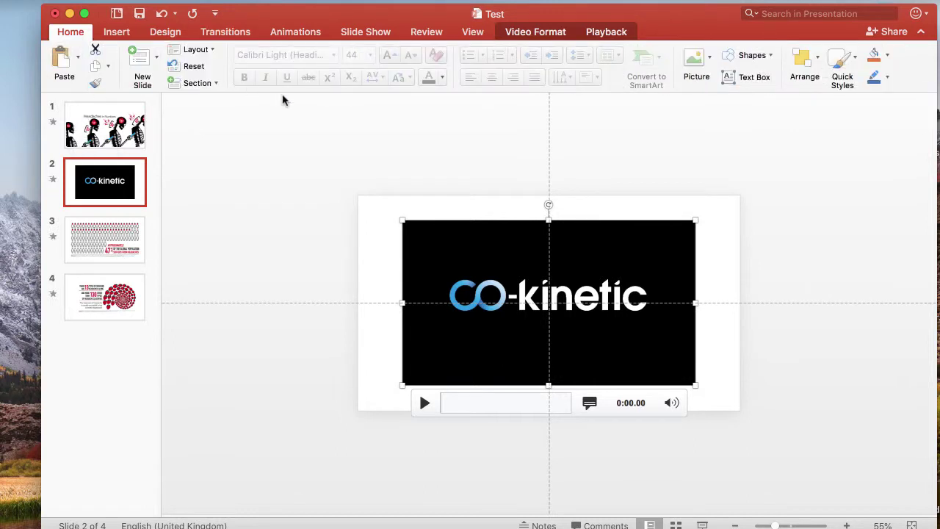
{"action": "left_click", "coordinate": [356, 35]}
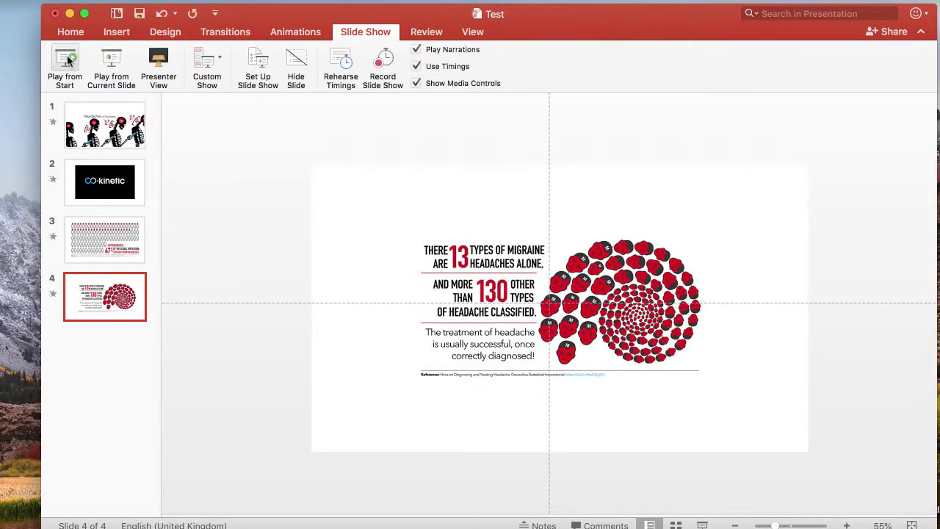
{"action": "left_click", "coordinate": [258, 74]}
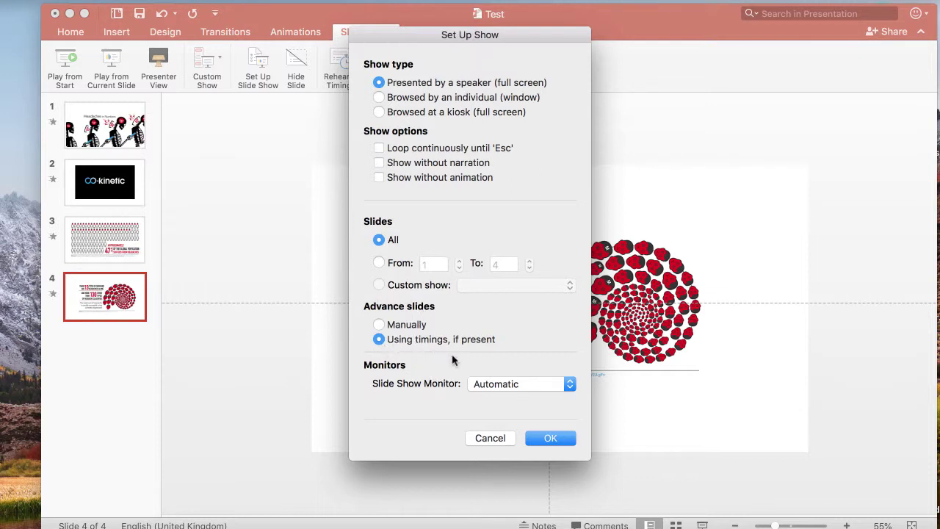
{"action": "left_click", "coordinate": [489, 438]}
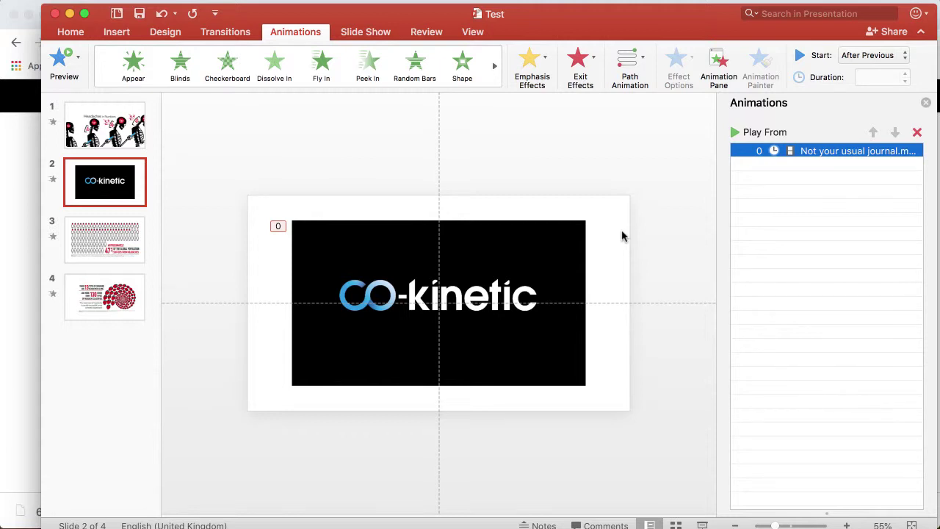
Examine the presentation's export options with the file format set to MP4, covering quality, dimensions and slide timing, and cancel without exporting
{"action": "left_click", "coordinate": [71, 33]}
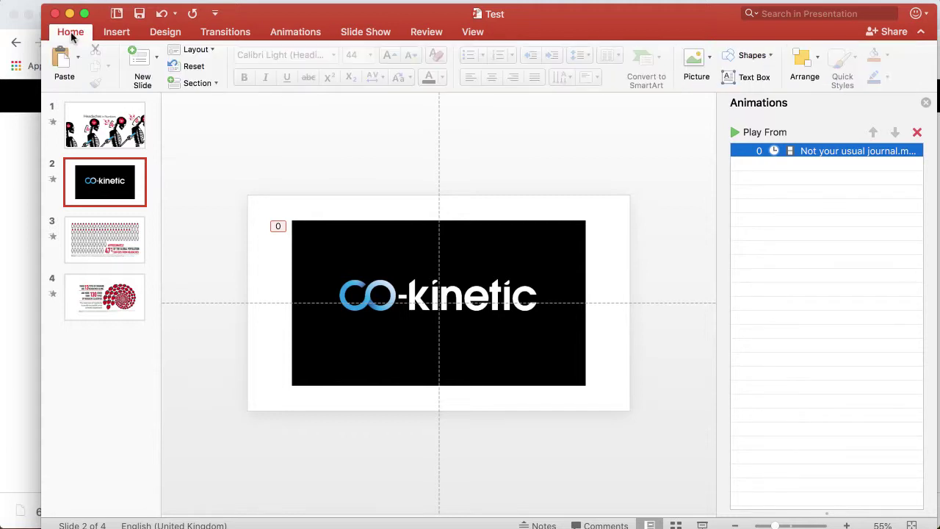
{"action": "left_click", "coordinate": [79, 32]}
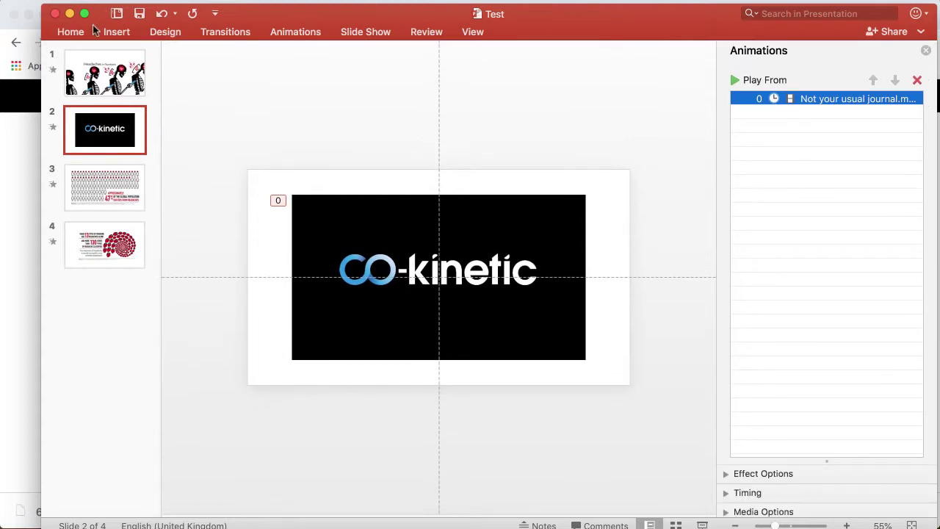
{"action": "left_click", "coordinate": [71, 32]}
{"action": "left_click", "coordinate": [122, 2]}
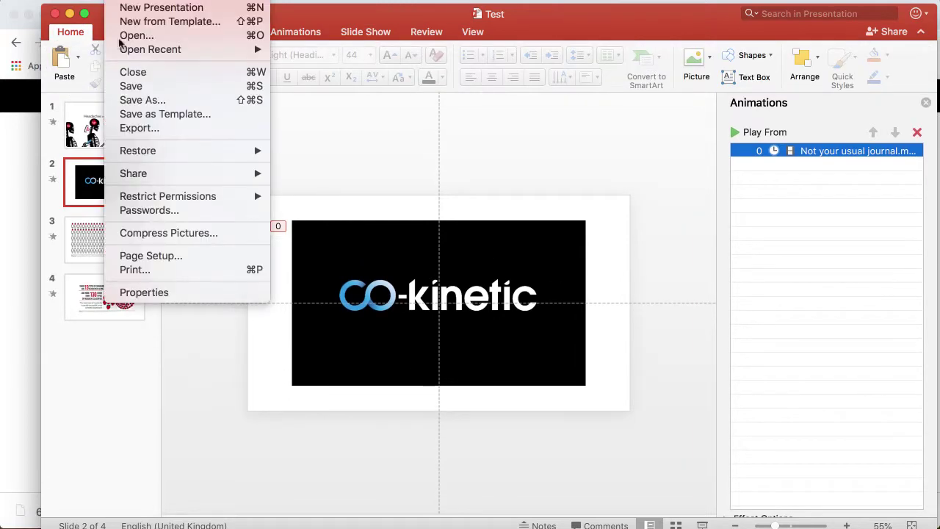
{"action": "left_click", "coordinate": [140, 128]}
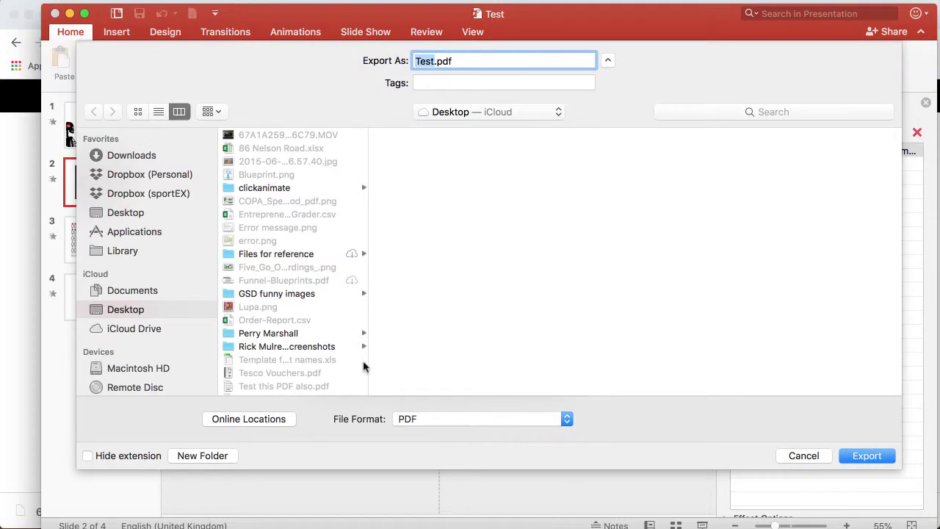
{"action": "left_click", "coordinate": [409, 419]}
{"action": "left_click", "coordinate": [414, 434]}
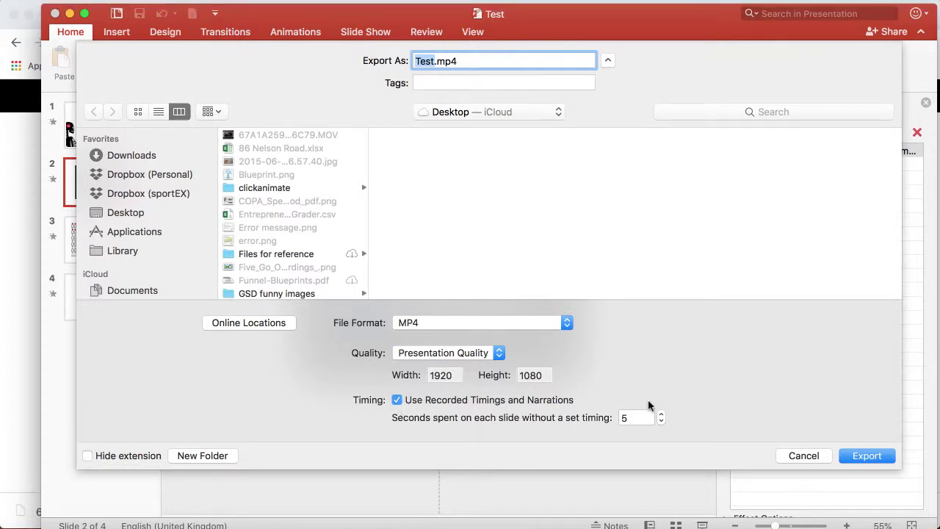
{"action": "left_click", "coordinate": [807, 456]}
Switch to Chrome and read the How-To Geek article's section on mirroring a computer to a TV with an HDMI cable or adapter
{"action": "left_click", "coordinate": [26, 523]}
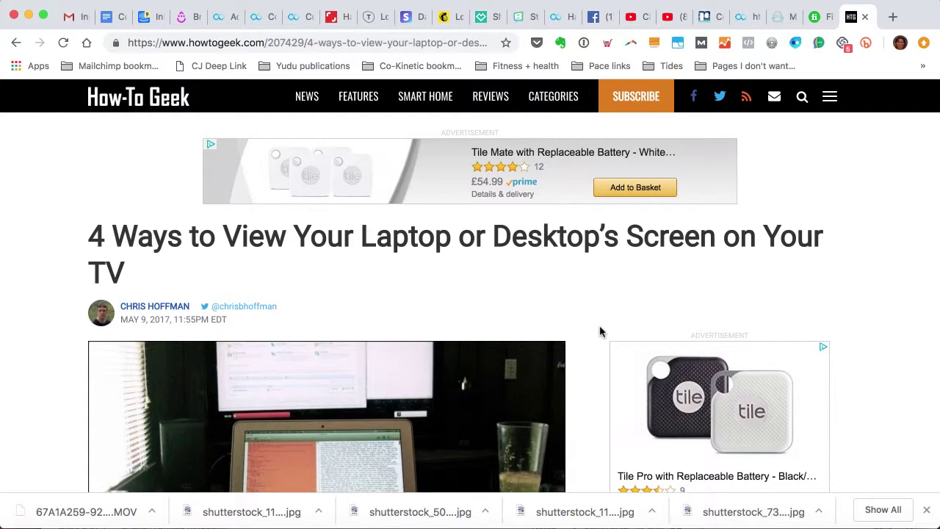
{"action": "left_click", "coordinate": [495, 522]}
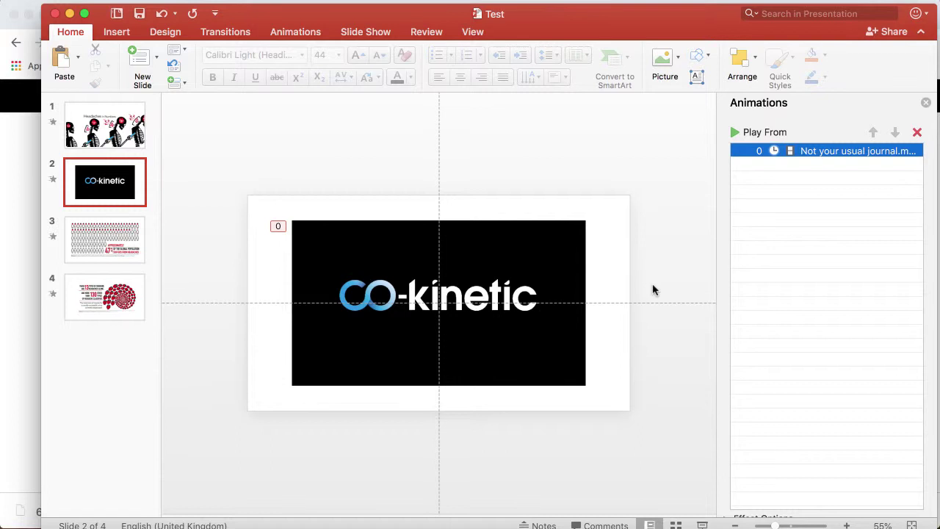
{"action": "left_click", "coordinate": [423, 525]}
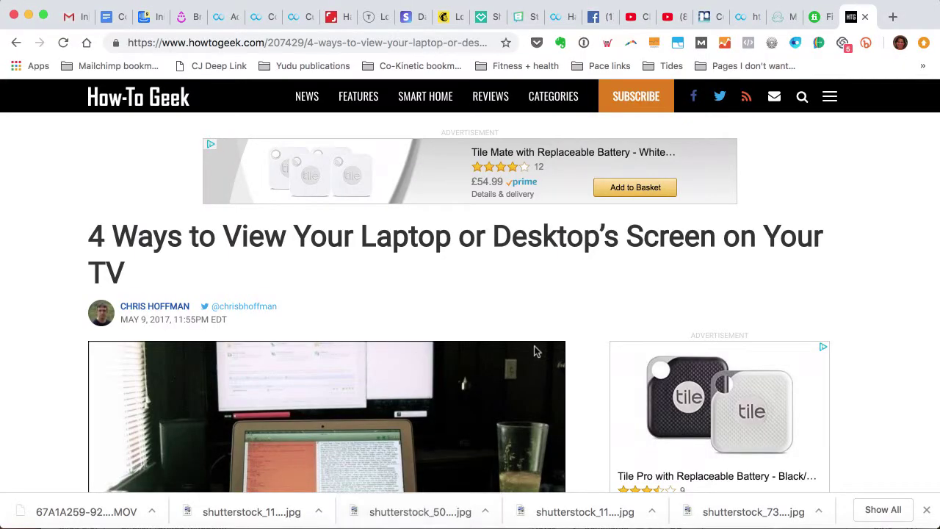
{"action": "scroll", "coordinate": [534, 346], "scroll_direction": "down", "scroll_amount": 10}
{"action": "scroll", "coordinate": [535, 347], "scroll_direction": "down", "scroll_amount": 10}
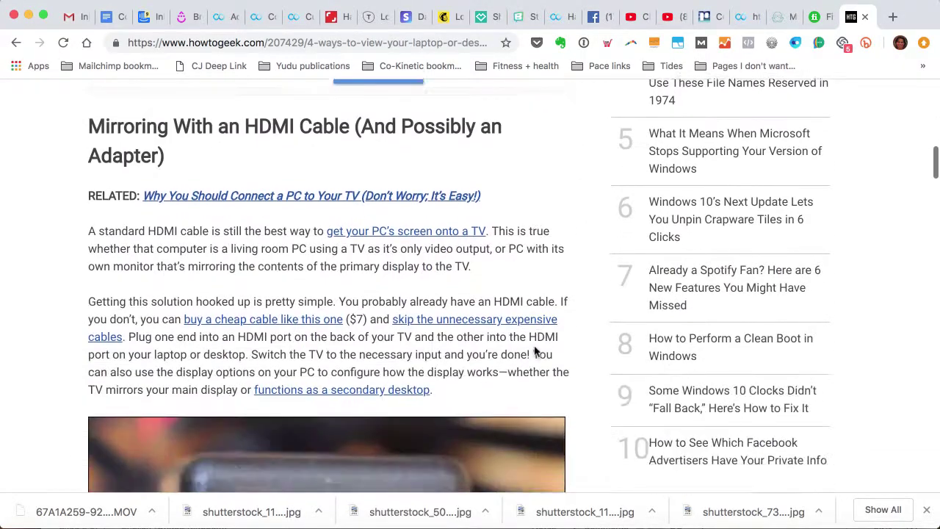
{"action": "scroll", "coordinate": [534, 350], "scroll_direction": "down", "scroll_amount": 1}
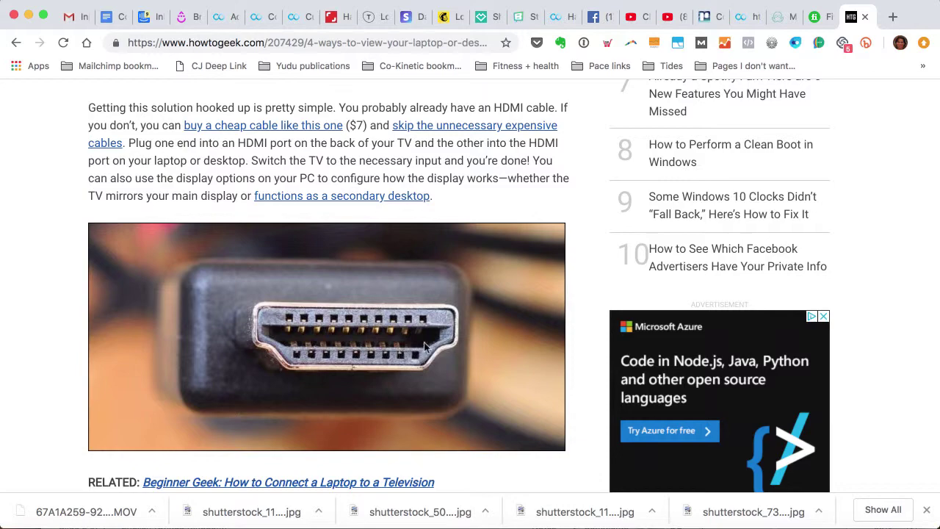
{"action": "scroll", "coordinate": [400, 354], "scroll_direction": "down", "scroll_amount": 15}
{"action": "scroll", "coordinate": [408, 290], "scroll_direction": "down", "scroll_amount": 10}
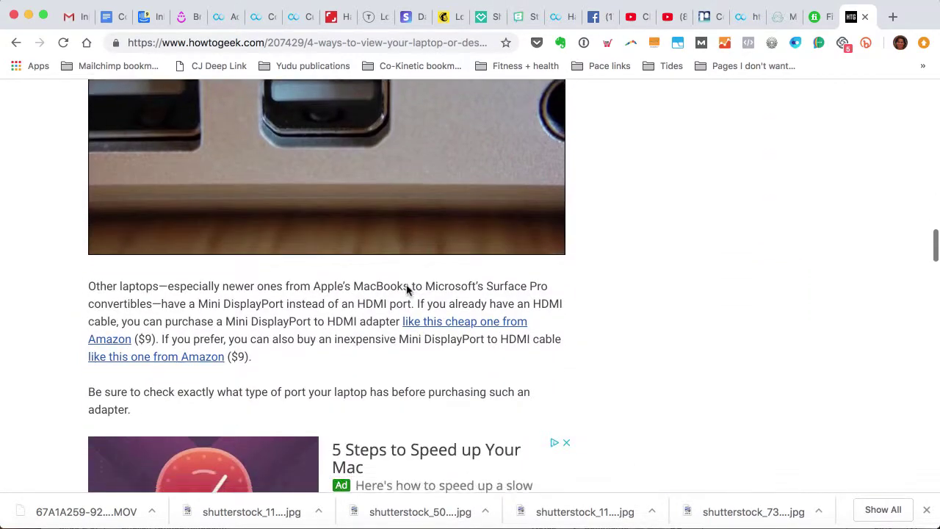
Review the article's Chromecast Screen Casting and AirPlay Mirroring sections, and return to the article's title
{"action": "scroll", "coordinate": [406, 286], "scroll_direction": "down", "scroll_amount": 5}
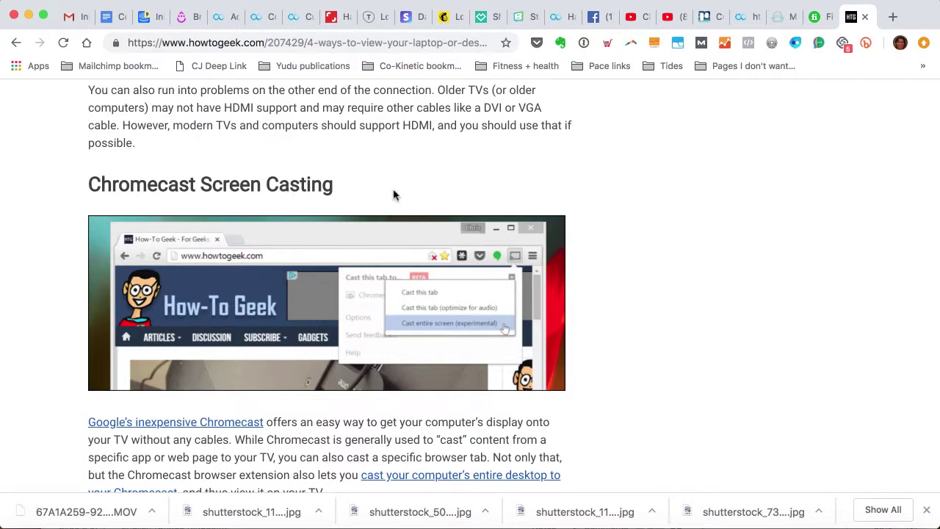
{"action": "scroll", "coordinate": [392, 189], "scroll_direction": "down", "scroll_amount": 4}
{"action": "scroll", "coordinate": [394, 195], "scroll_direction": "down", "scroll_amount": 5}
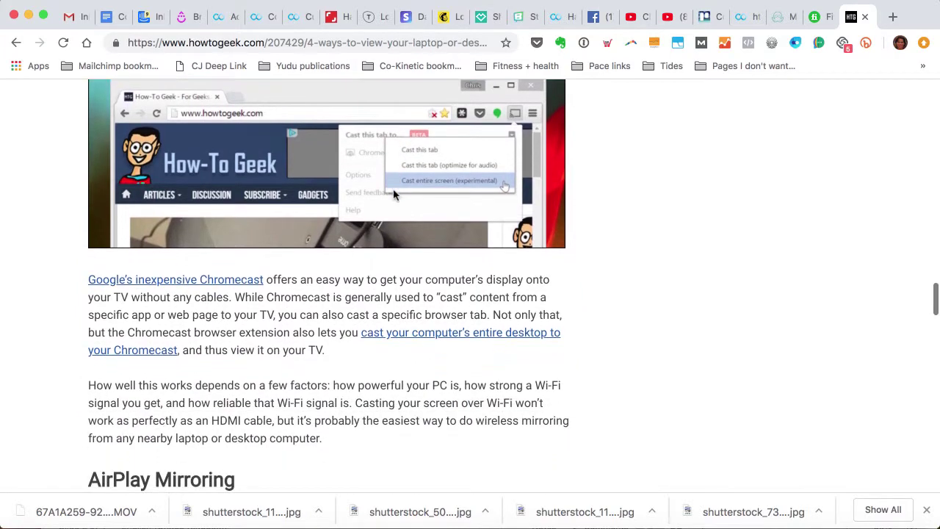
{"action": "scroll", "coordinate": [394, 195], "scroll_direction": "down", "scroll_amount": 6}
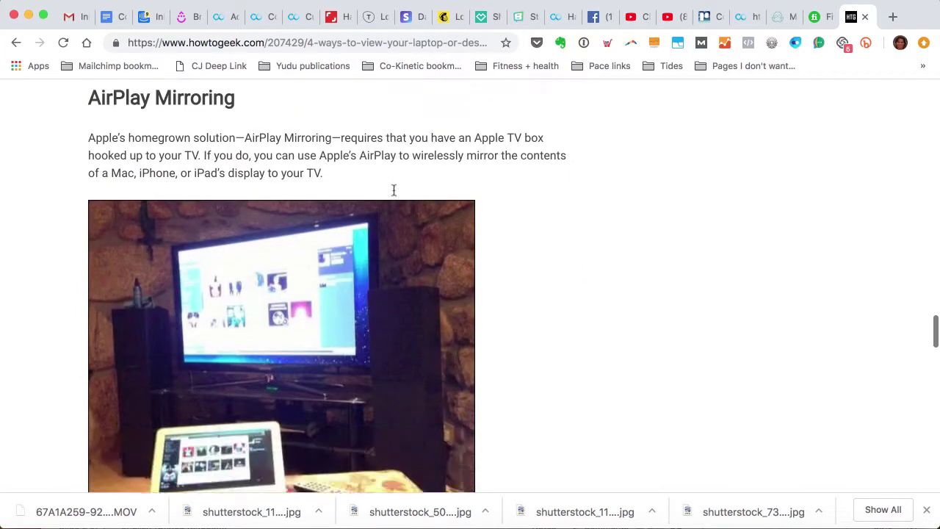
{"action": "scroll", "coordinate": [392, 191], "scroll_direction": "up", "scroll_amount": 1}
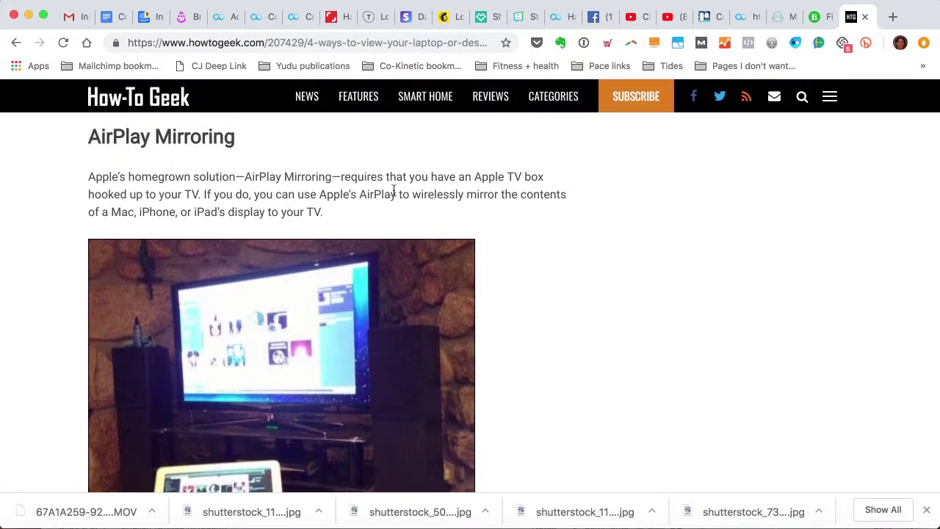
{"action": "scroll", "coordinate": [395, 191], "scroll_direction": "down", "scroll_amount": 7}
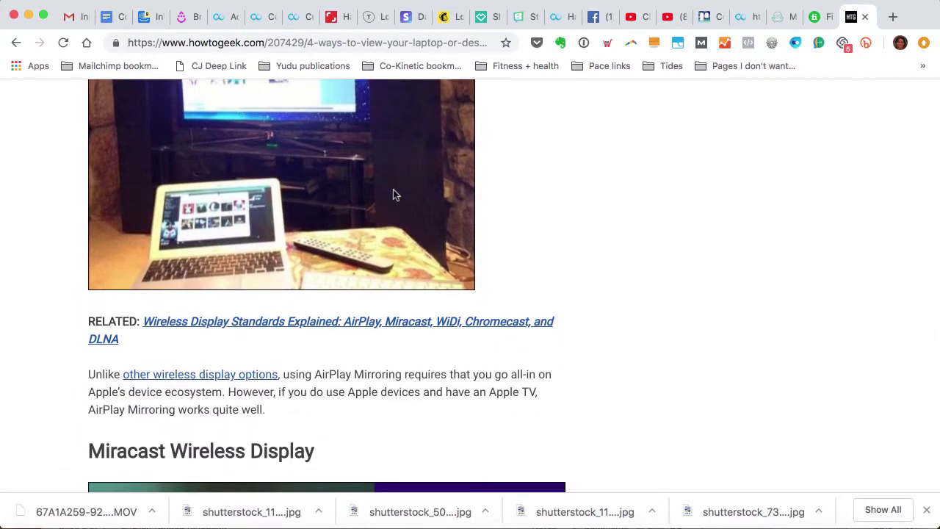
{"action": "scroll", "coordinate": [394, 193], "scroll_direction": "up", "scroll_amount": 6}
{"action": "scroll", "coordinate": [393, 193], "scroll_direction": "up", "scroll_amount": 15}
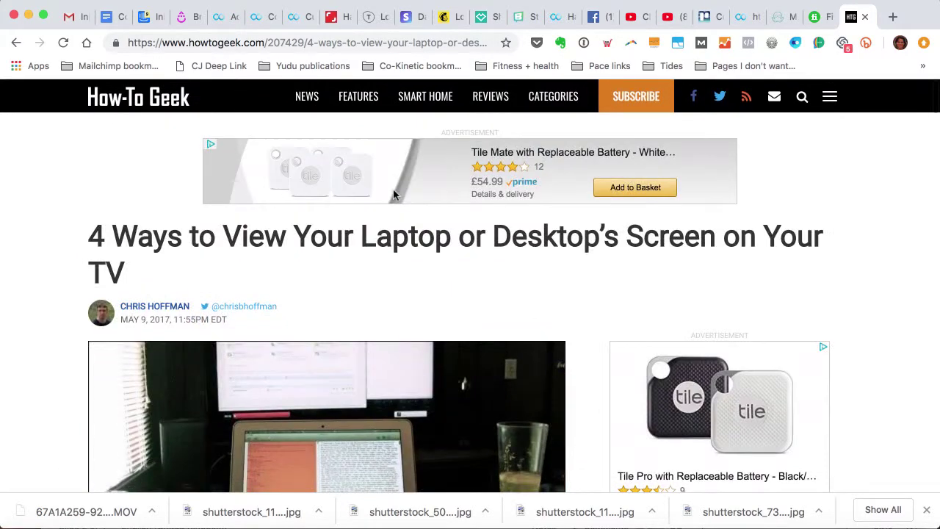